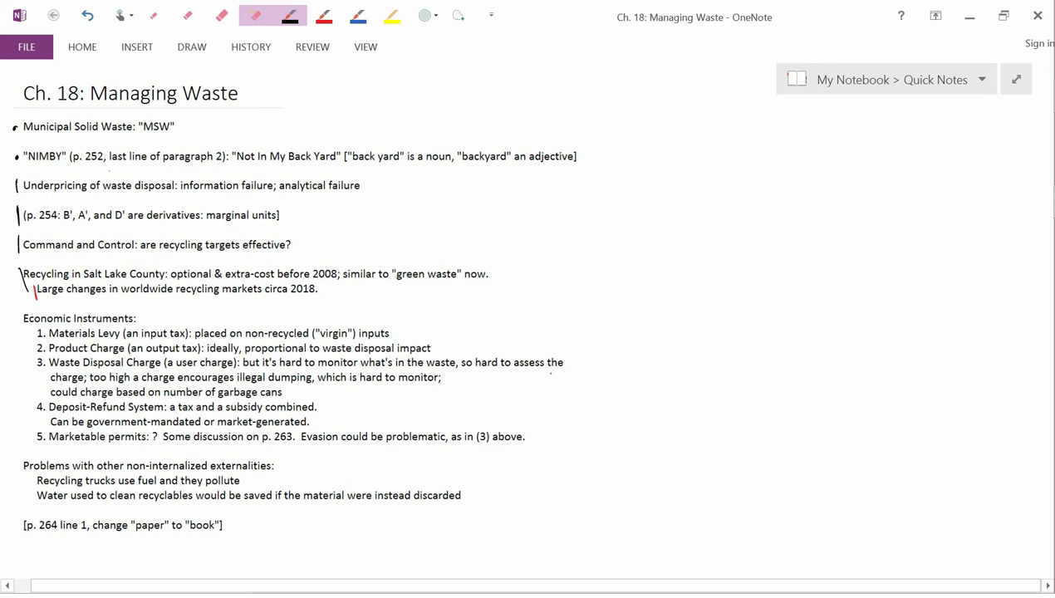
Step: Highlight 'Command and Control' in yellow, then undo that highlight
left_click(392, 15)
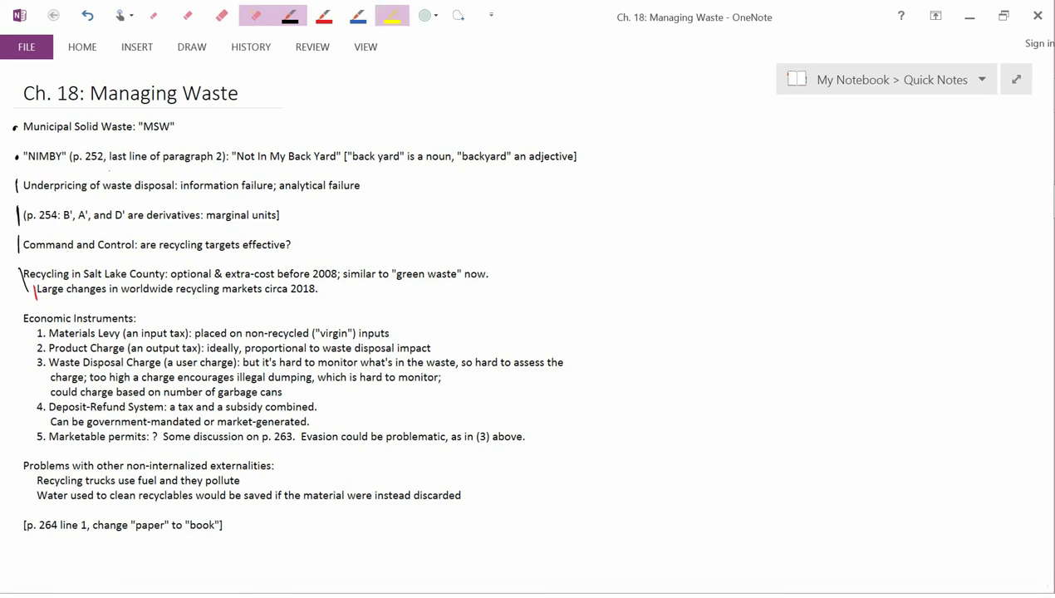
left_click_drag(24, 244, 155, 241)
key("ctrl+z")
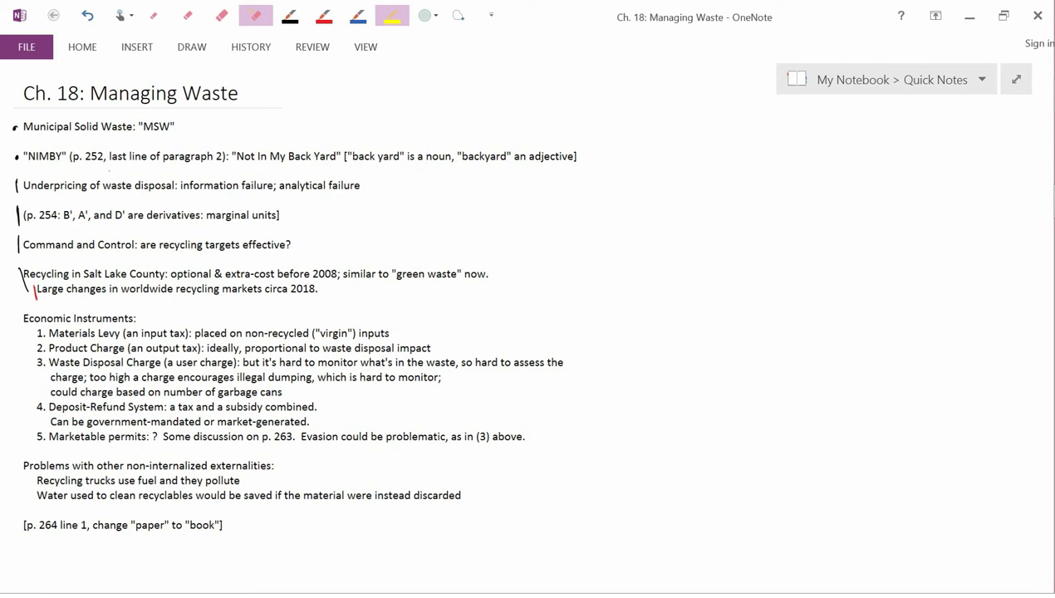
Step: Tick item 1, Materials Levy, in red, then briefly highlight its 'virgin inputs' phrase and undo it
left_click(324, 15)
left_click_drag(20, 313, 19, 325)
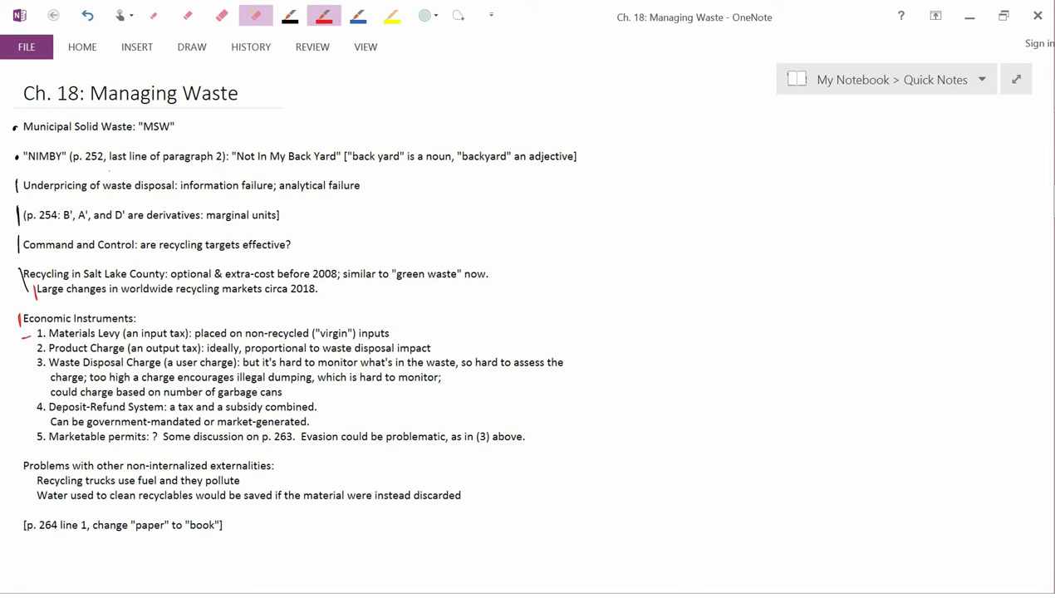
left_click(391, 15)
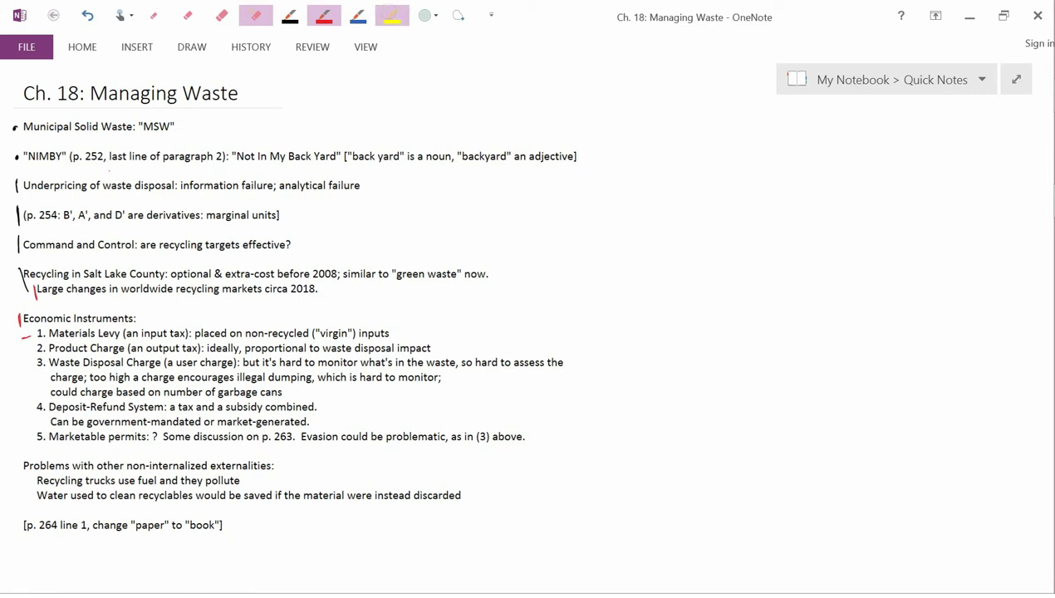
left_click_drag(246, 333, 397, 333)
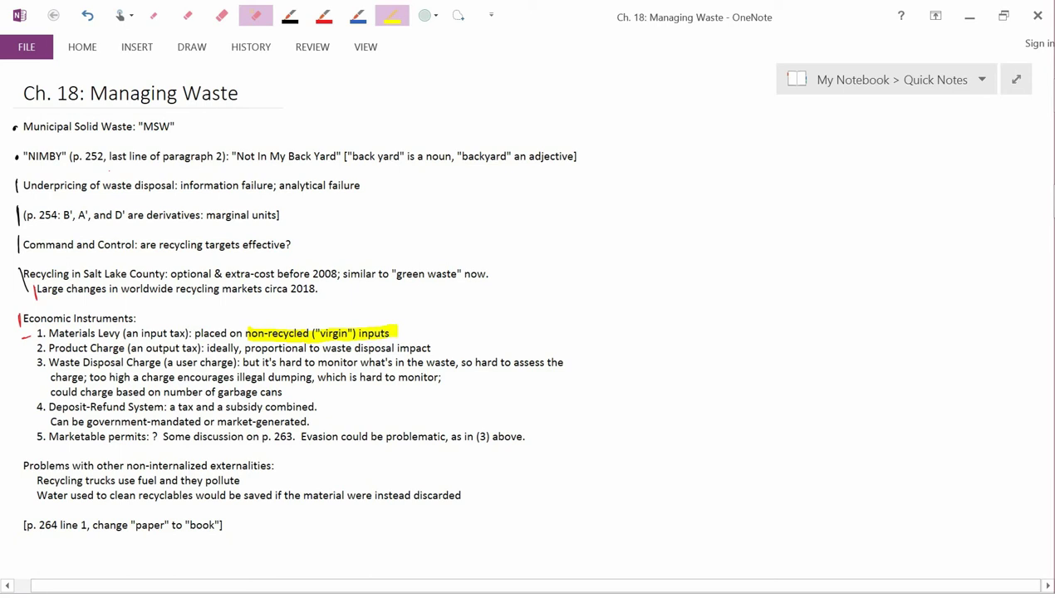
key("ctrl+z")
key("ctrl+z")
key("ctrl+z")
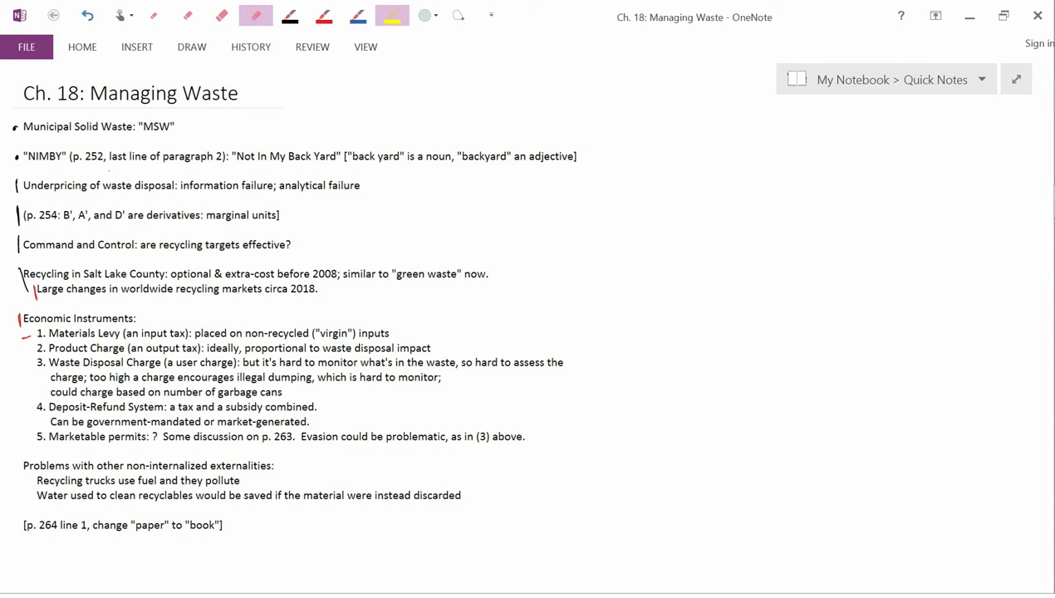
Step: Draw red ticks beside items 2 and 3, Product Charge and Waste Disposal Charge
left_click(324, 15)
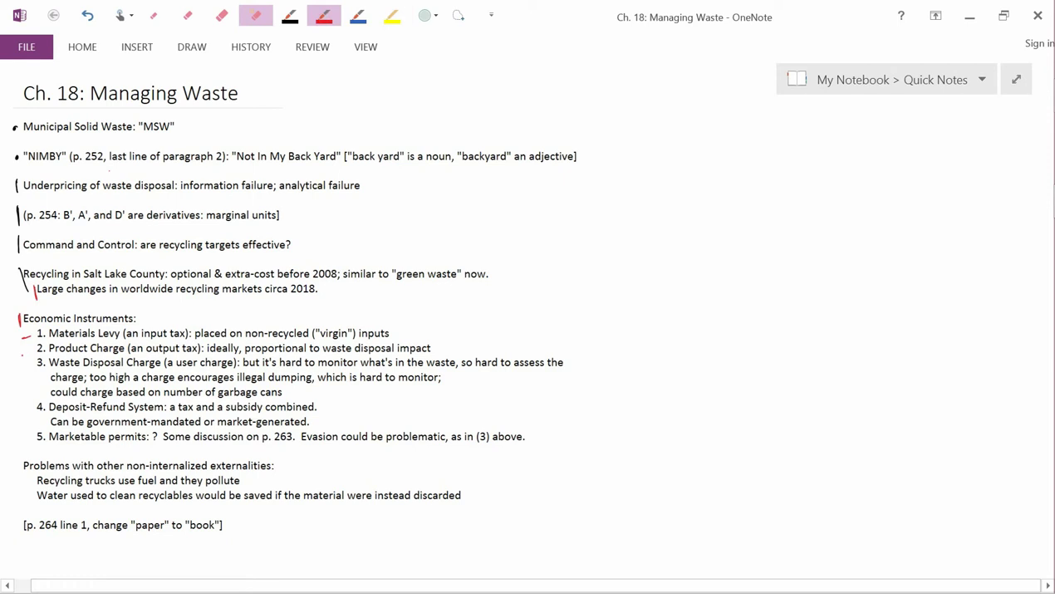
left_click_drag(26, 354, 36, 348)
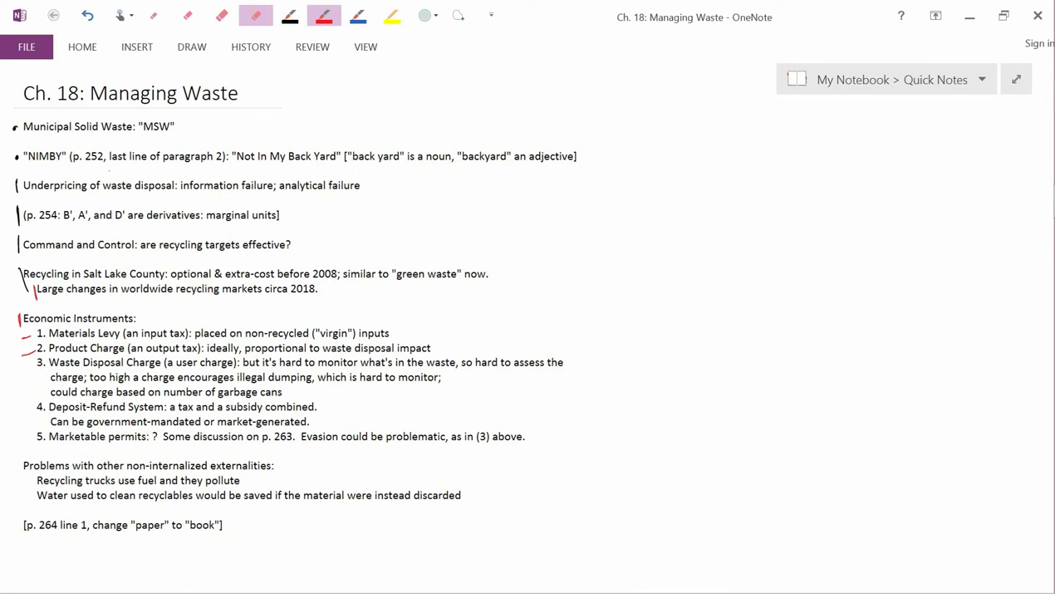
left_click_drag(21, 369, 34, 363)
Step: Highlight 'user charge' in item 3 in yellow, then remove that highlight
left_click(392, 15)
left_click_drag(174, 363, 233, 363)
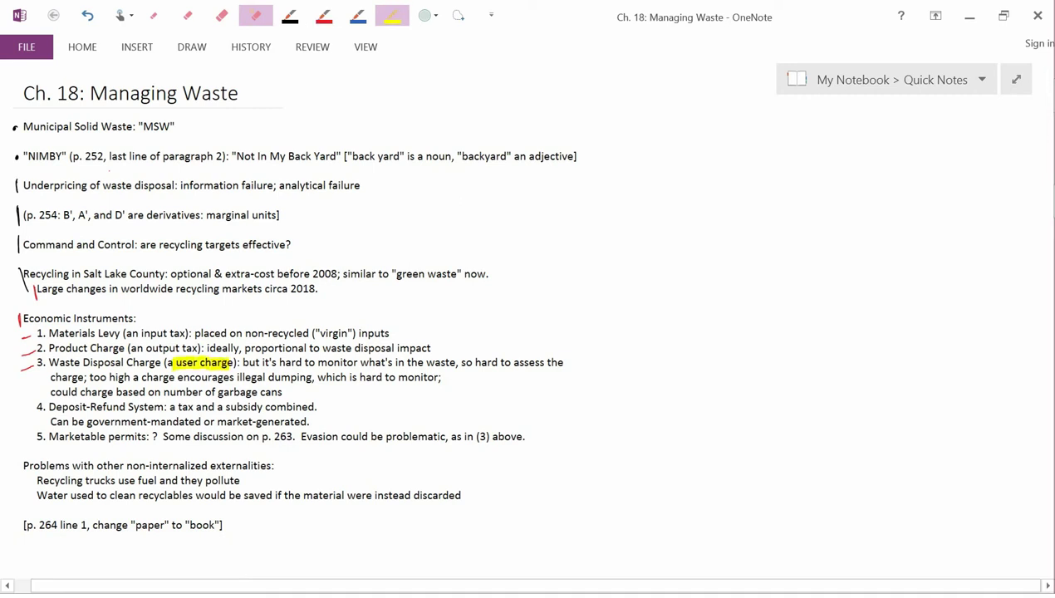
key("ctrl+z")
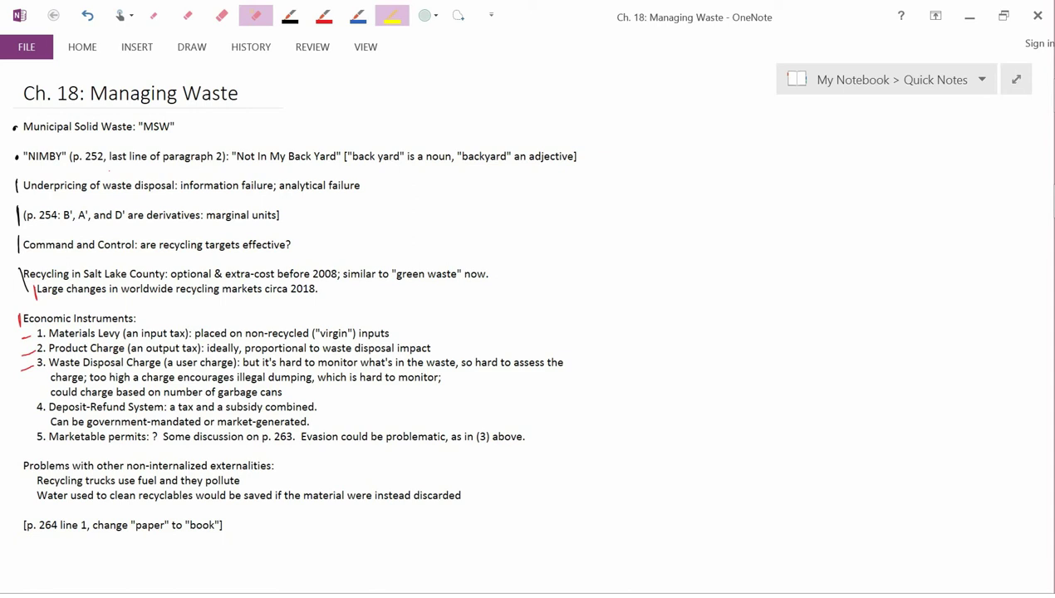
Step: Highlight item 3's 'which is hard to monitor' explanation and 'charge', then undo them
left_click_drag(267, 363, 563, 363)
left_click_drag(51, 378, 83, 378)
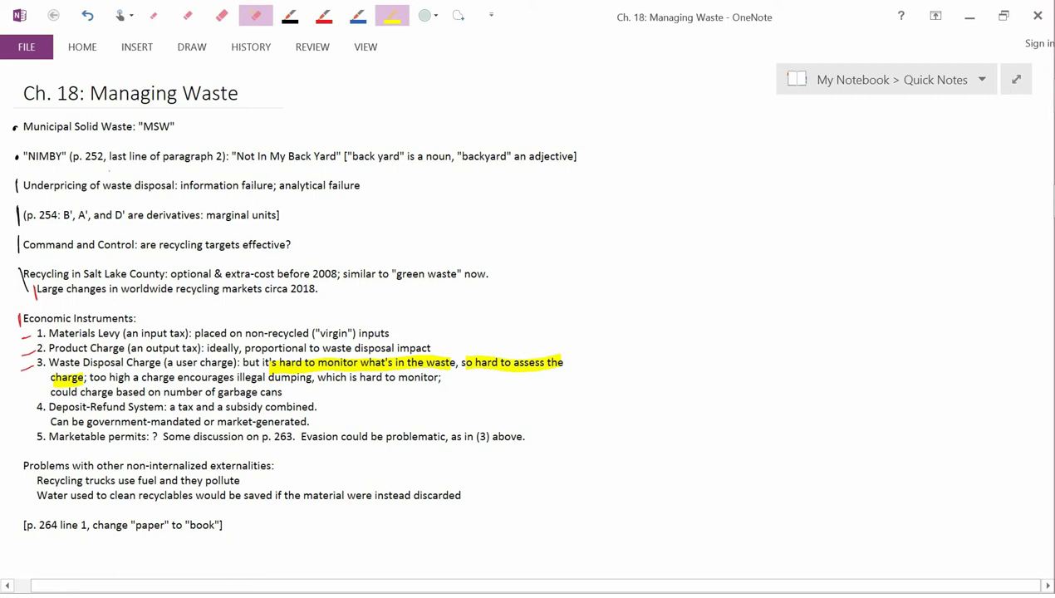
key("ctrl+z")
key("ctrl+z")
key("ctrl+z")
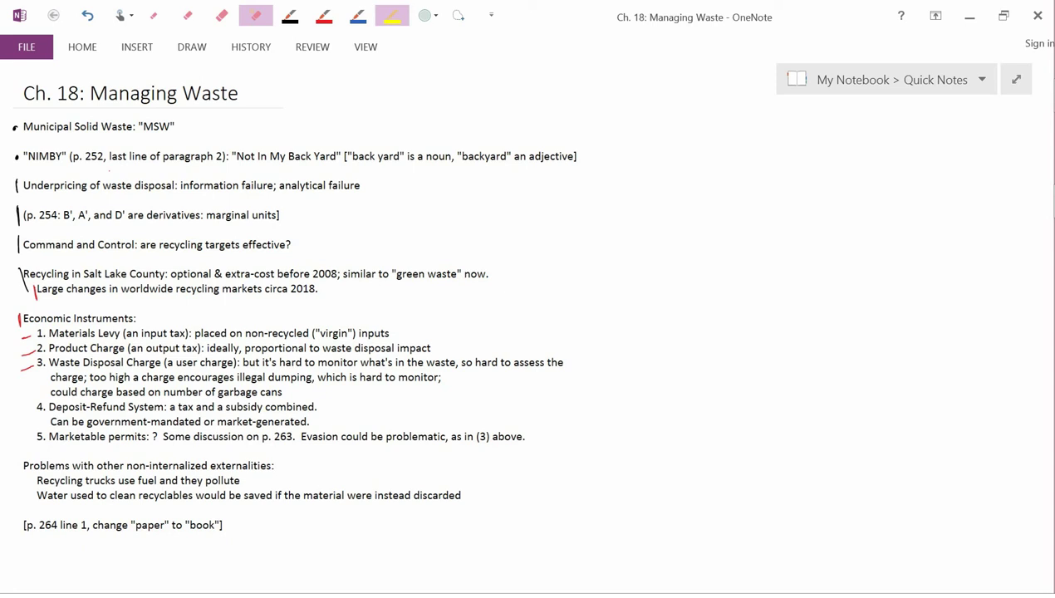
Step: Highlight 'too high a charge encourages illegal dumping' in yellow, undoing the extra stroke after it
left_click_drag(91, 378, 312, 378)
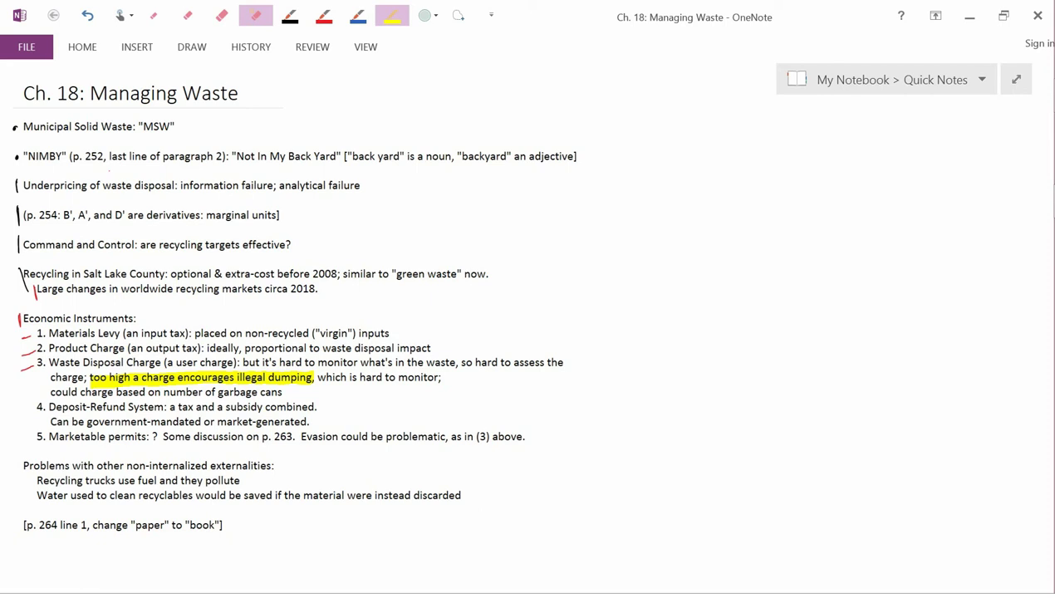
left_click_drag(317, 377, 438, 377)
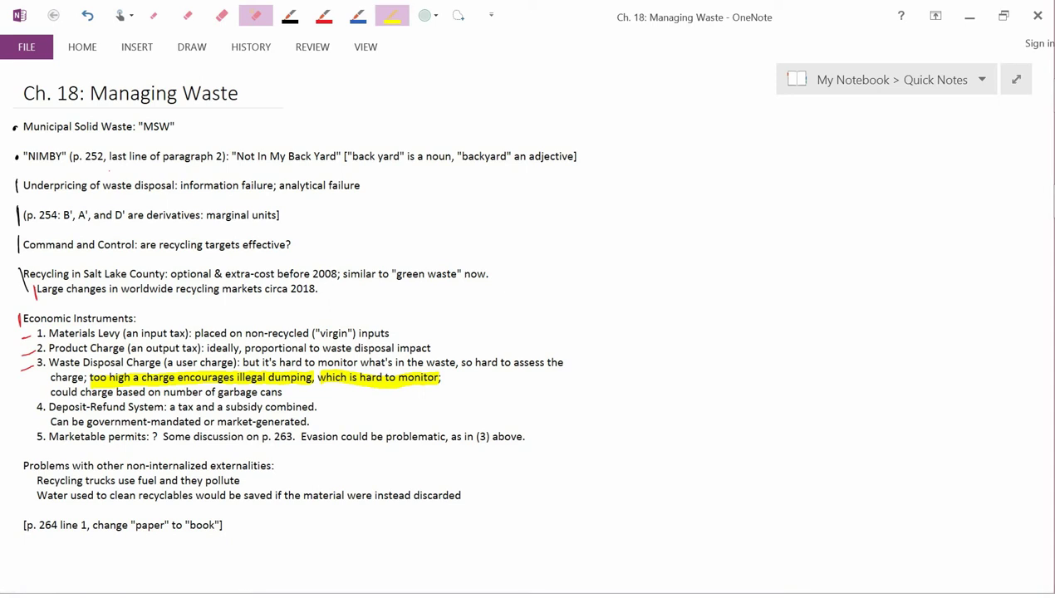
key("ctrl+z")
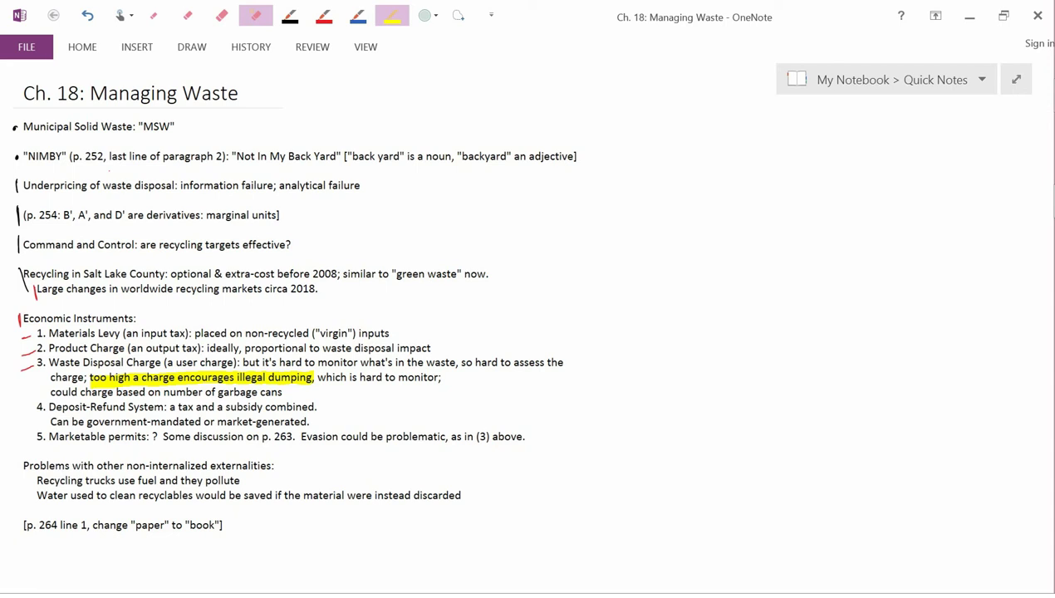
key("ctrl+z")
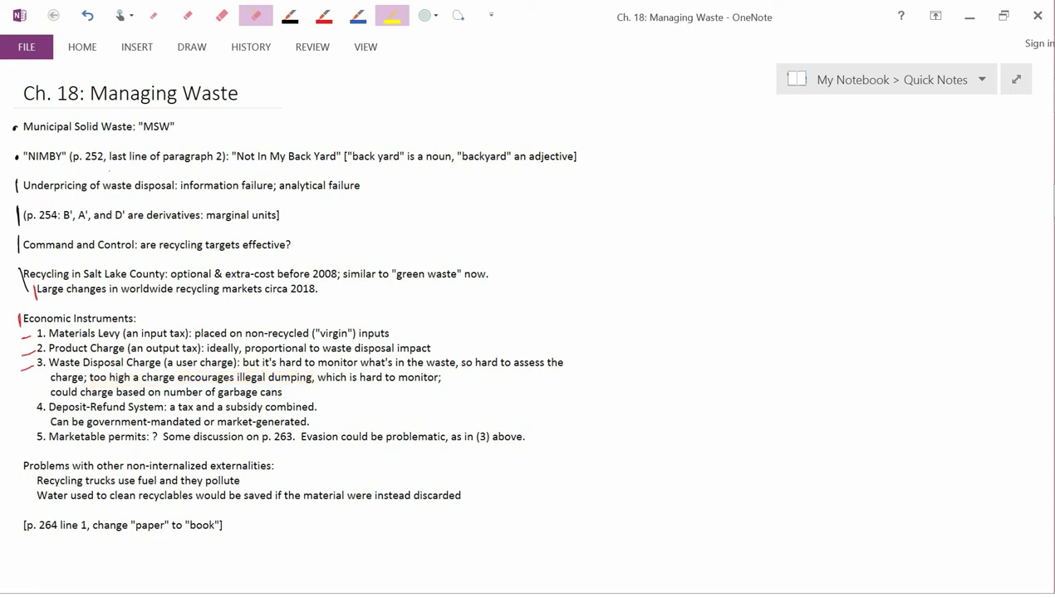
left_click_drag(472, 363, 554, 363)
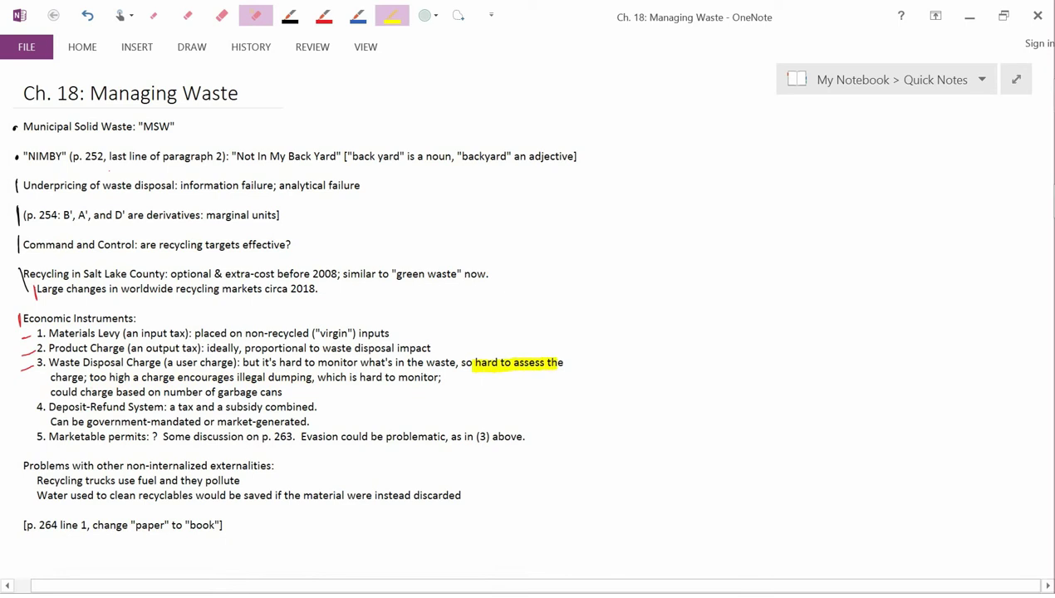
left_click_drag(60, 392, 292, 391)
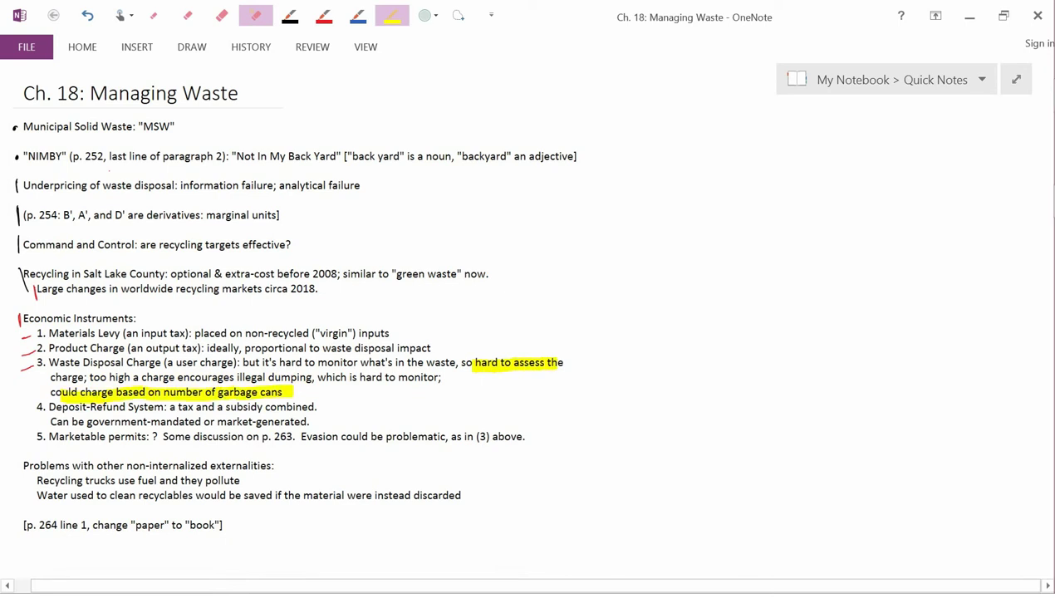
key("ctrl+z")
key("ctrl+z")
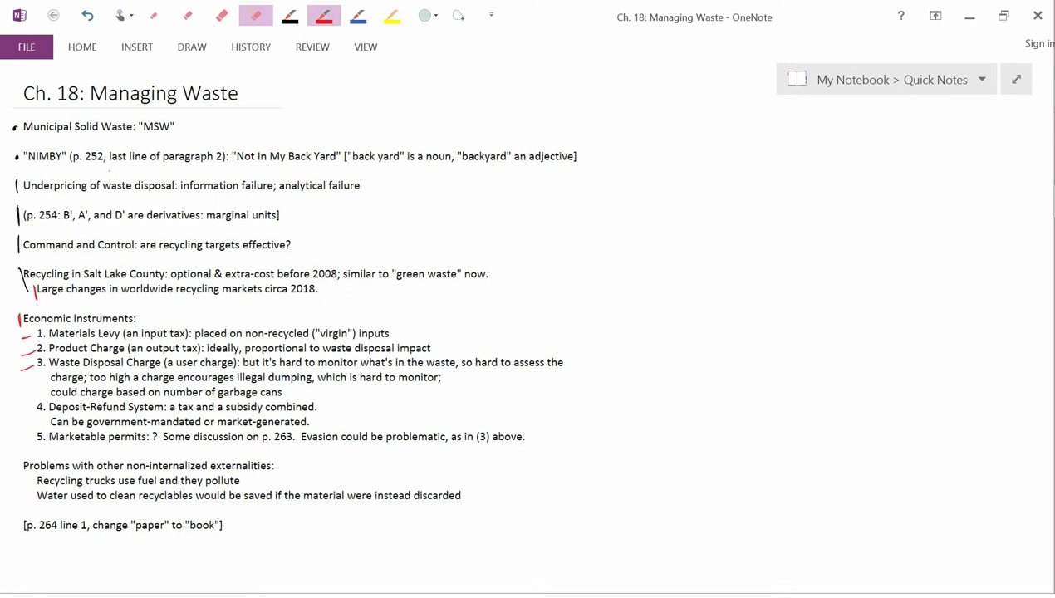
Step: Tick item 4, Deposit-Refund System, in red; highlight its 'market-generated' and 'government-mandated' terms, then undo both
left_click_drag(24, 414, 35, 407)
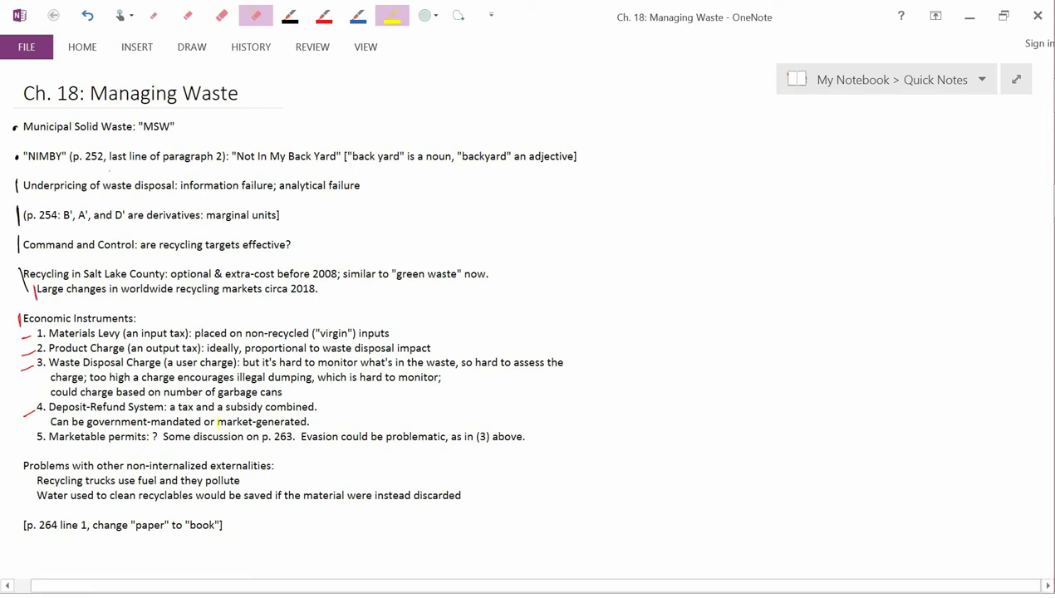
left_click_drag(218, 421, 306, 421)
left_click_drag(100, 421, 188, 421)
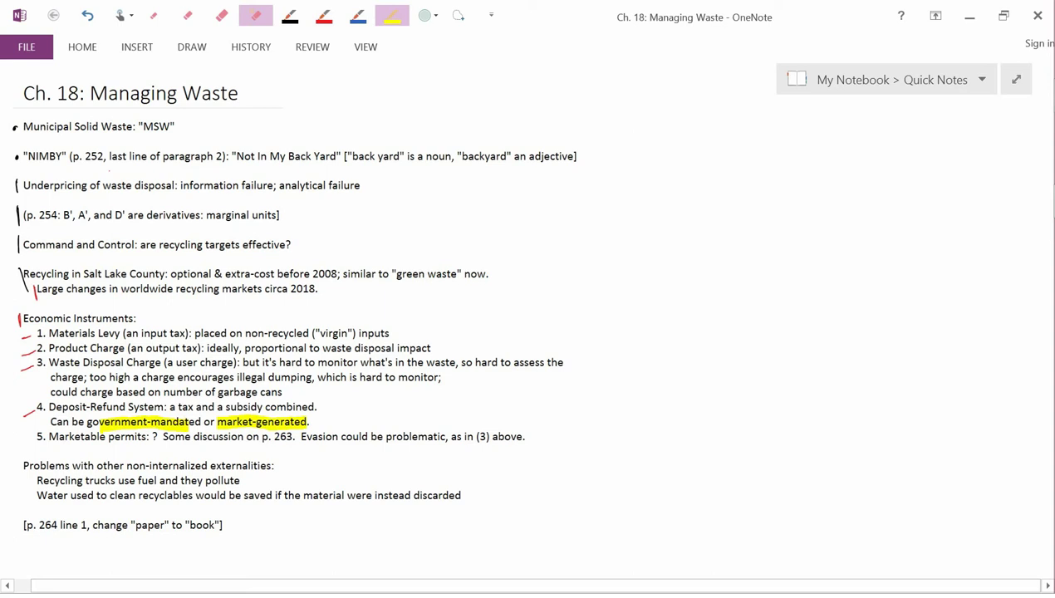
key("ctrl+z")
key("ctrl+z")
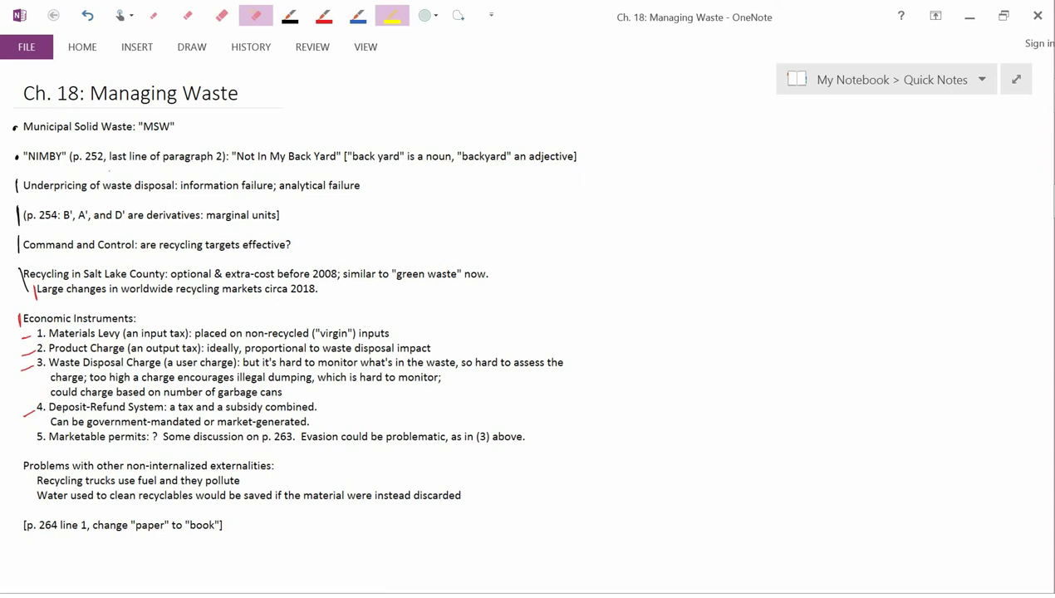
left_click_drag(94, 422, 204, 422)
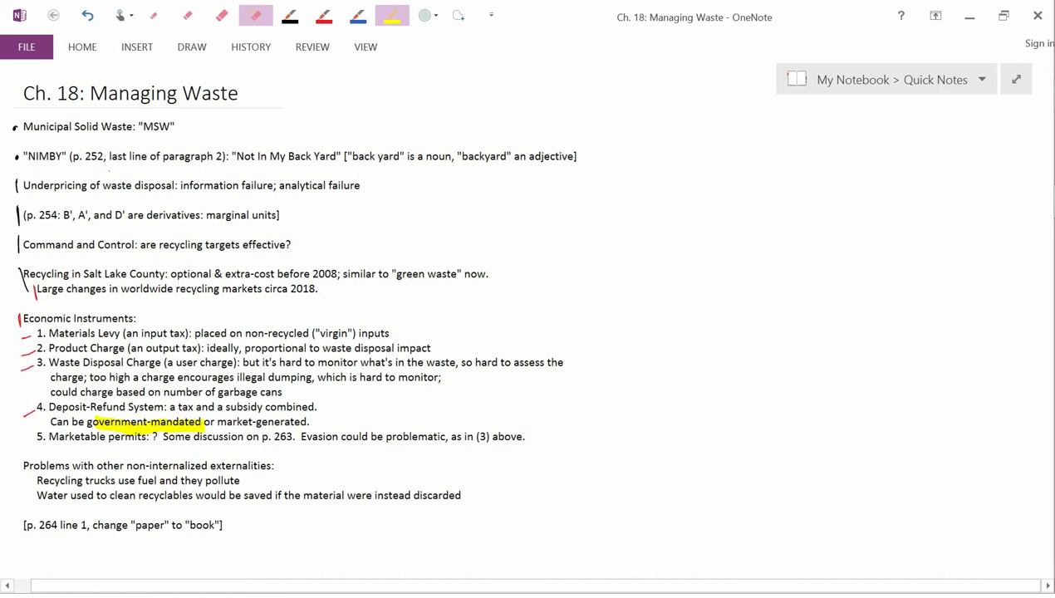
key("ctrl+z")
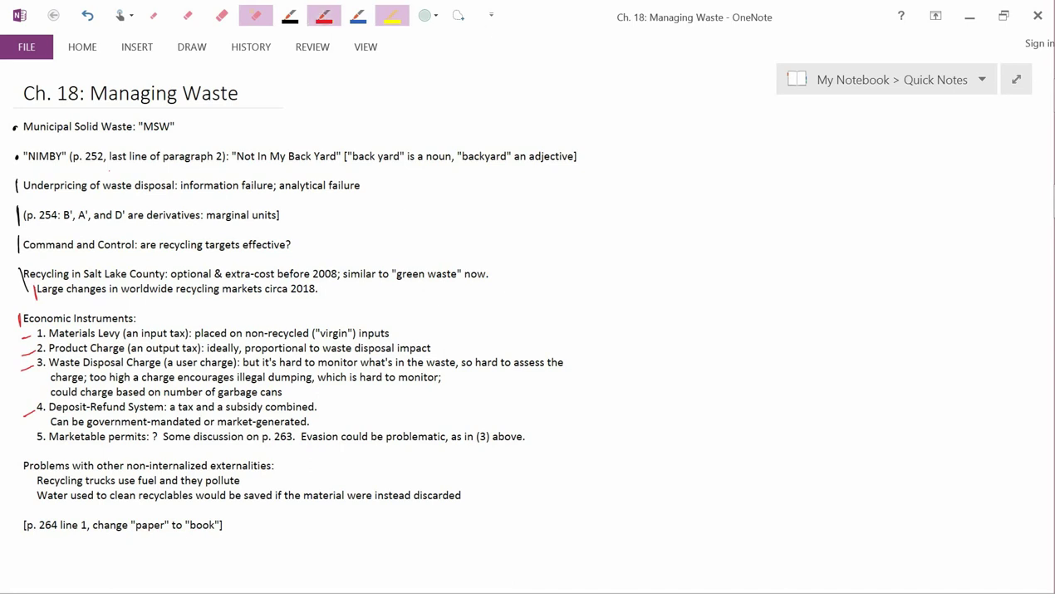
Step: Tick item 5, Marketable permits, in red and undo a stray highlight on its question mark
left_click_drag(19, 446, 37, 433)
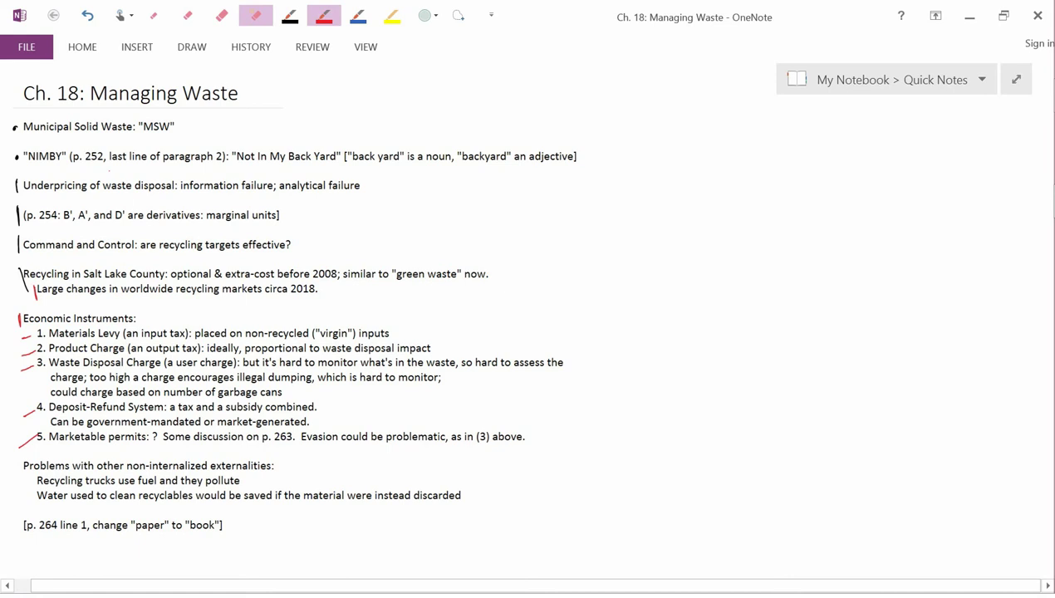
left_click(392, 15)
left_click_drag(146, 438, 161, 437)
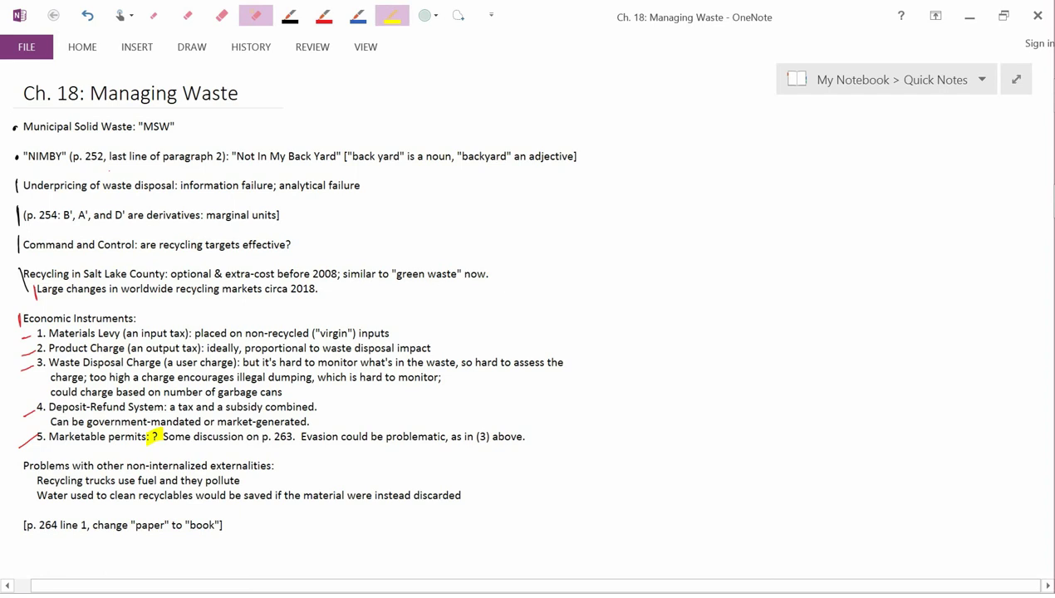
key("ctrl+z")
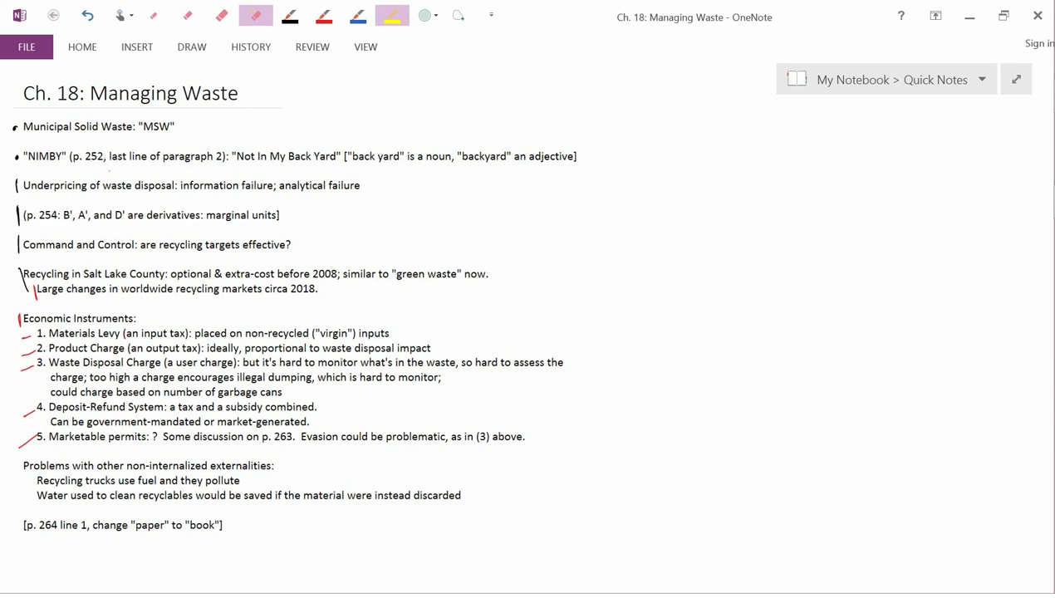
Step: Clear the yellow highlights from 'illegal dumping' and item 5's closing sentence
left_click_drag(235, 377, 312, 377)
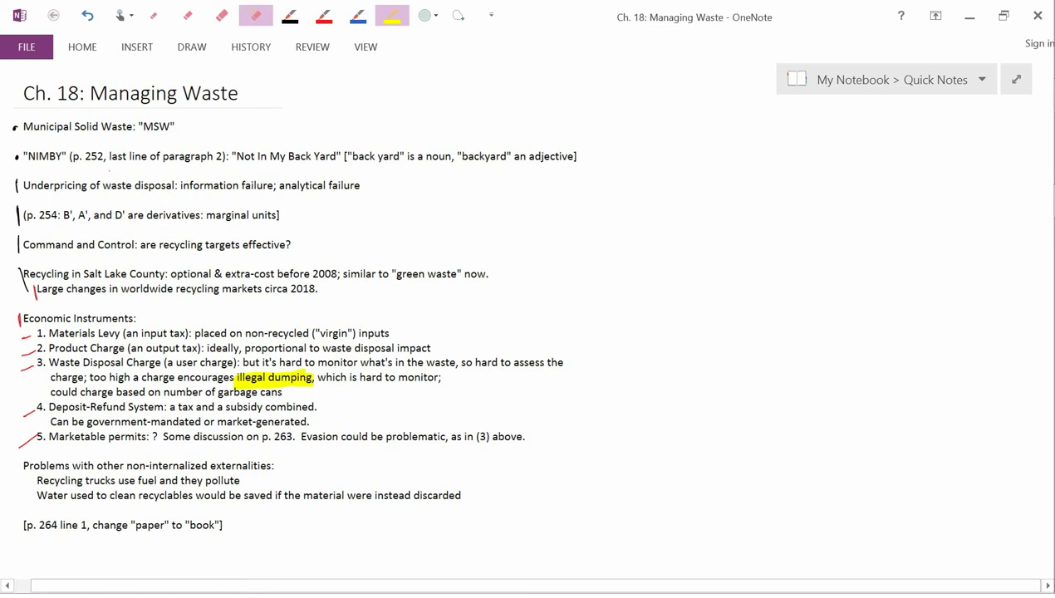
key("ctrl+z")
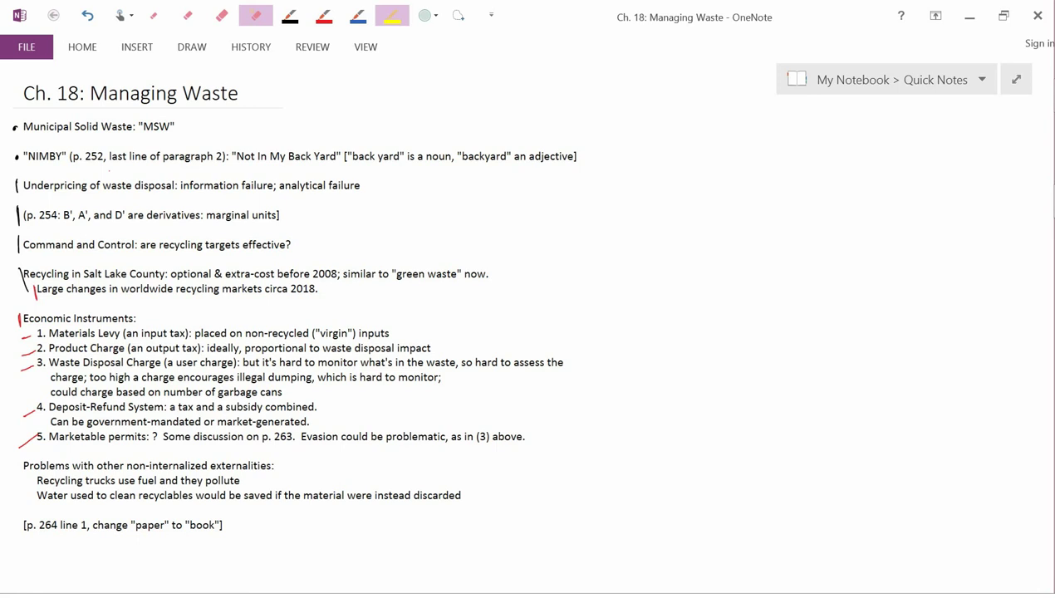
left_click_drag(317, 436, 522, 437)
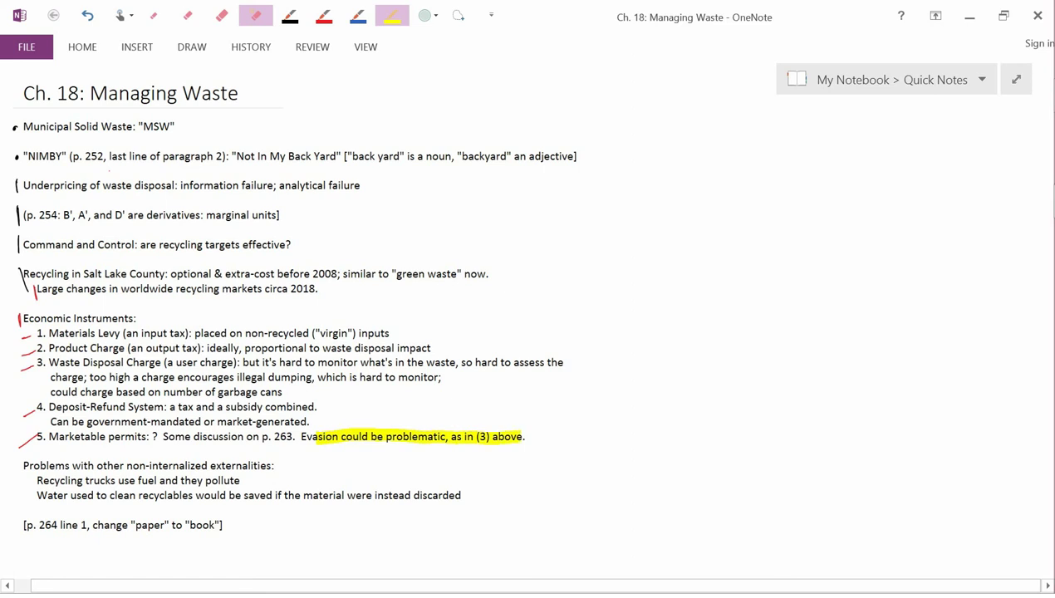
key("ctrl+z")
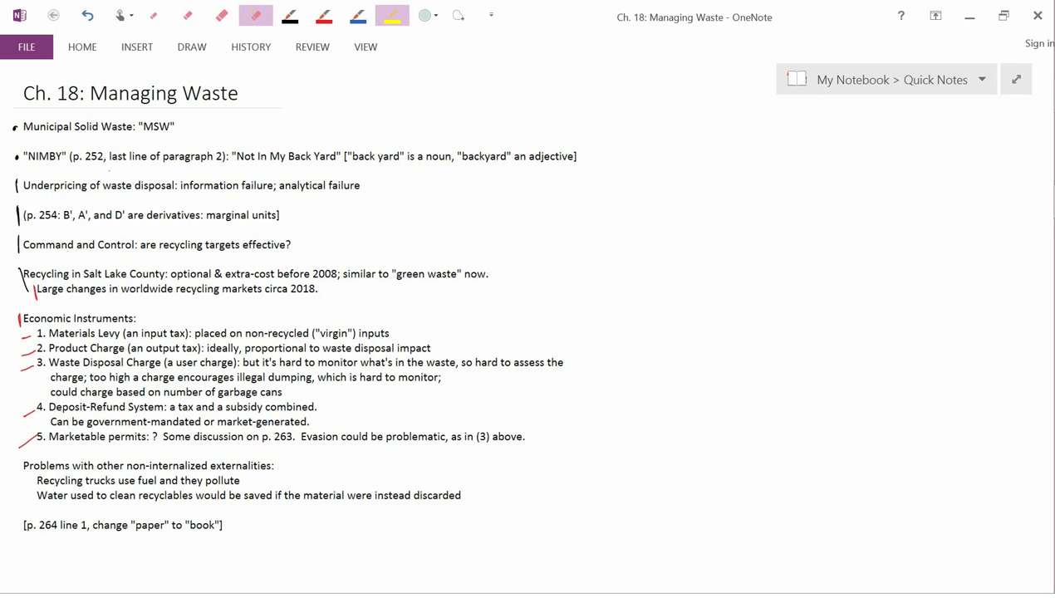
Step: Draw red ticks beside the externalities heading and the 'Recycling trucks' line
left_click(323, 16)
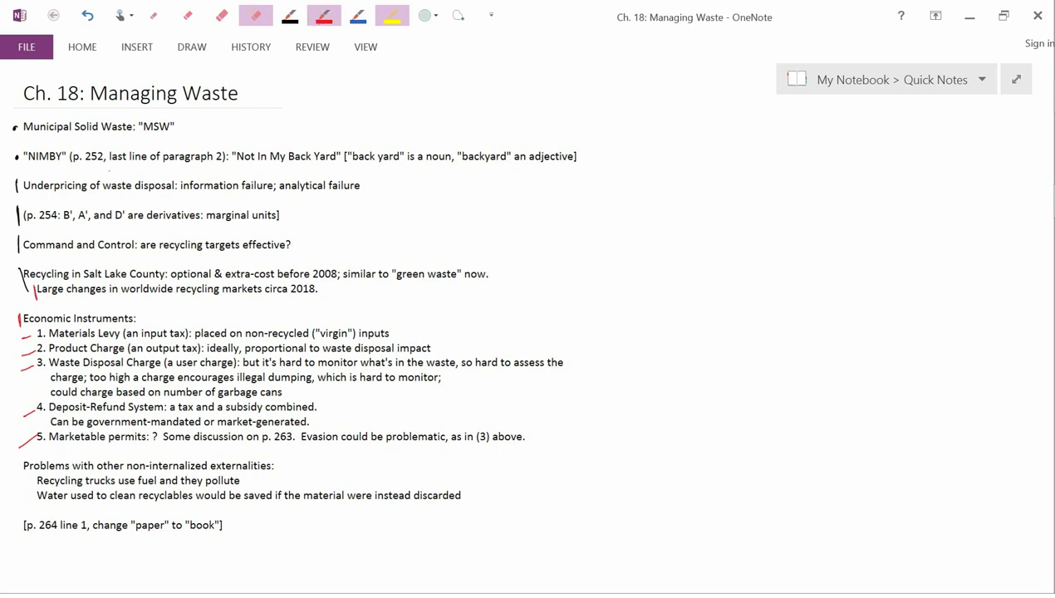
left_click_drag(22, 460, 21, 481)
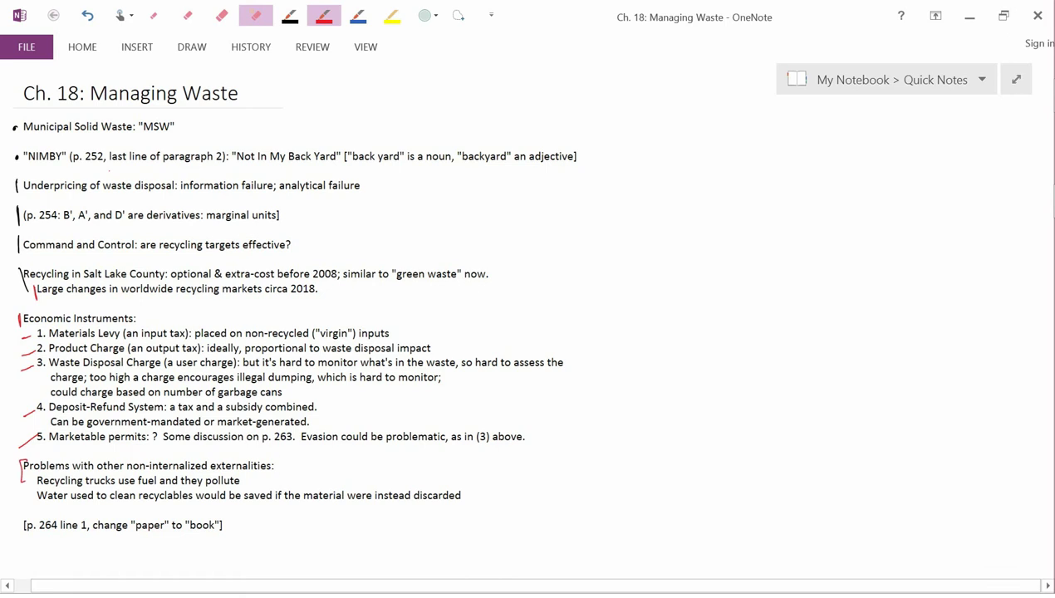
left_click_drag(25, 487, 35, 479)
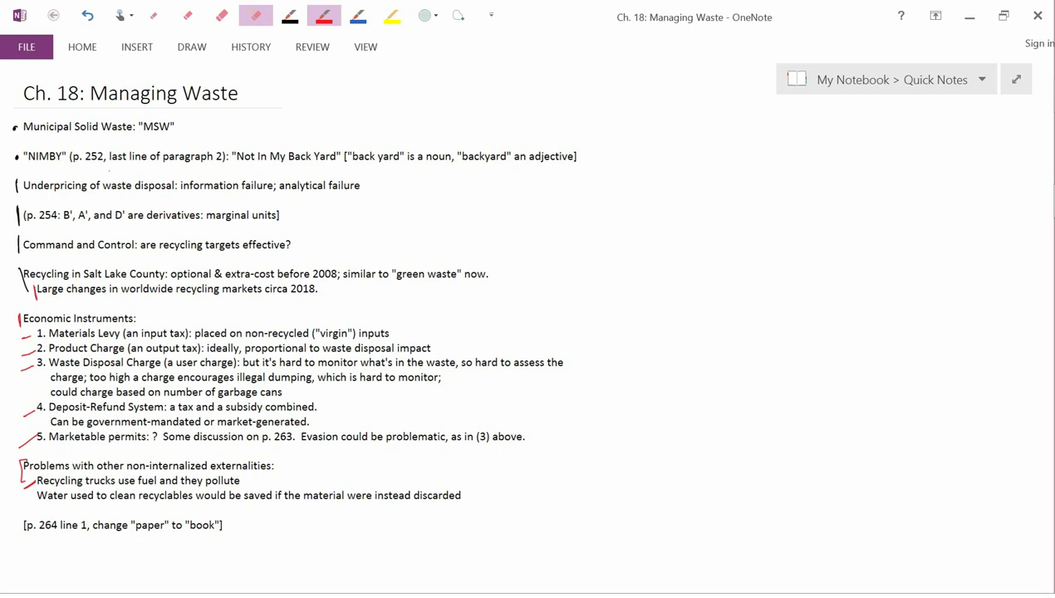
left_click(392, 15)
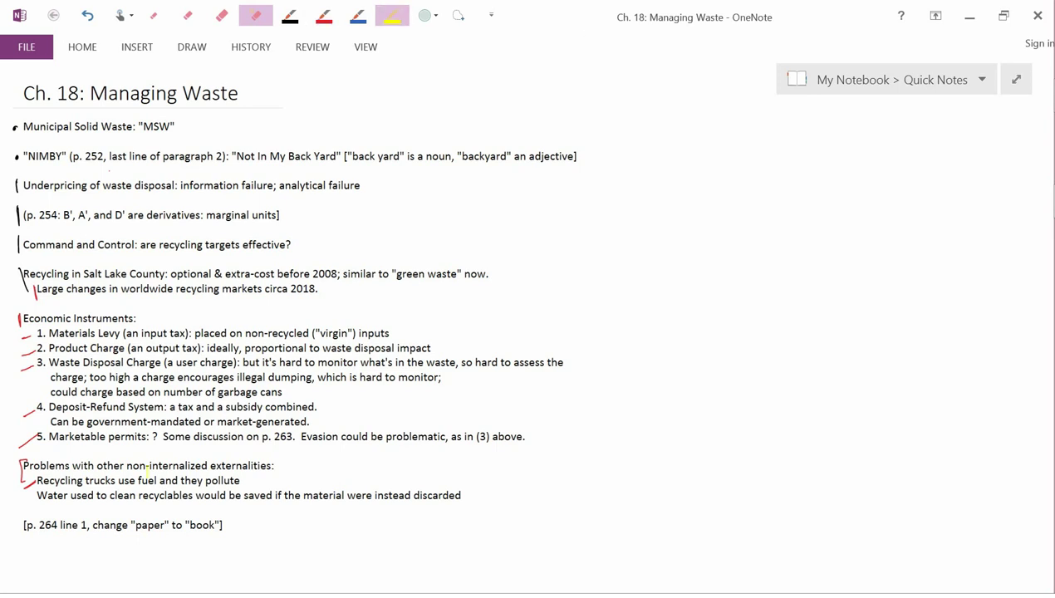
left_click_drag(125, 480, 160, 480)
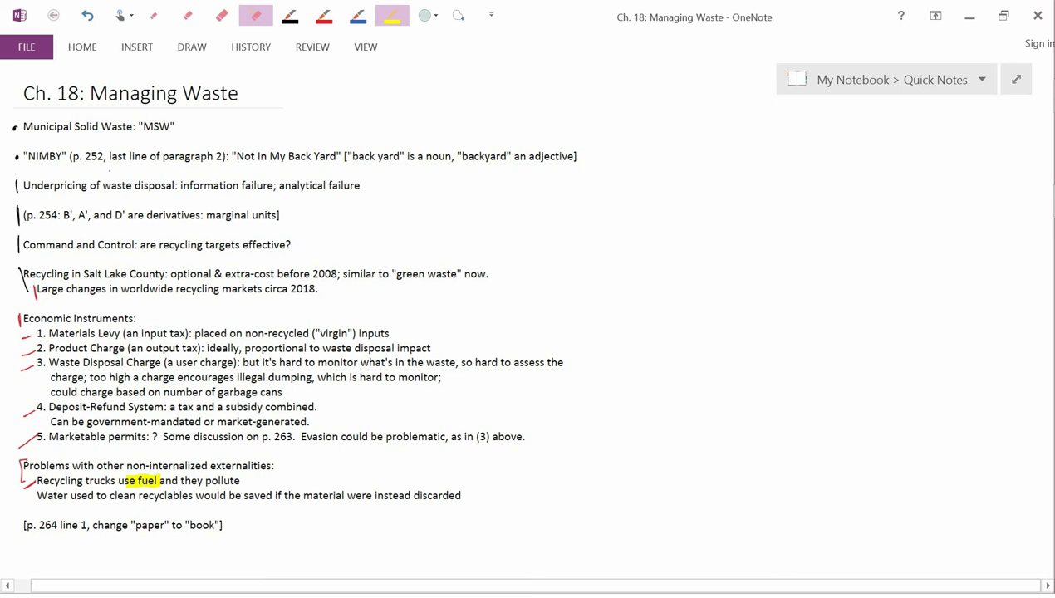
key("ctrl+z")
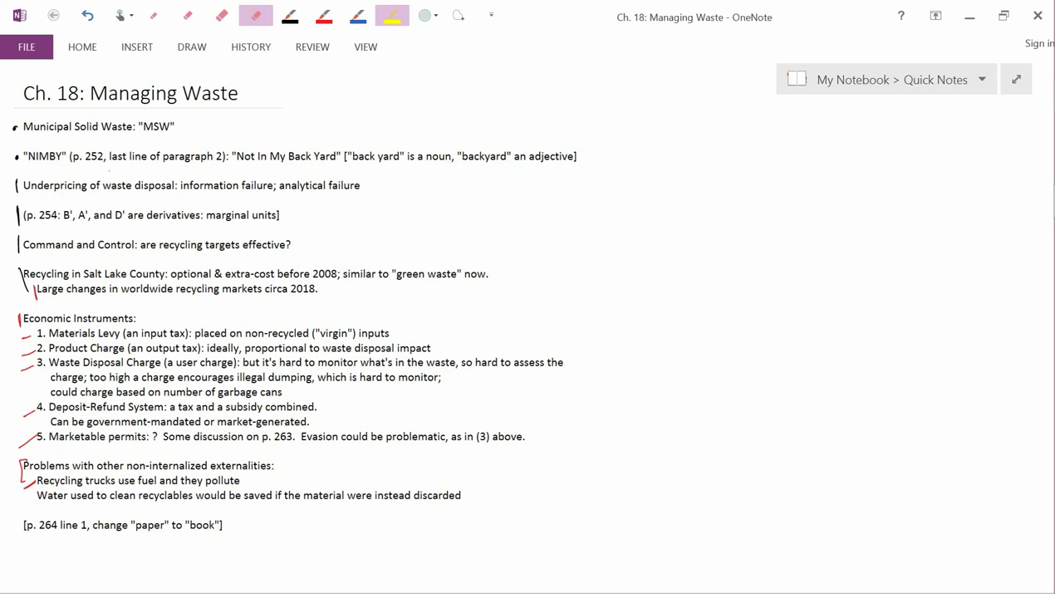
Step: Draw a red tick before 'Water used to clean recyclables…'
left_click(324, 15)
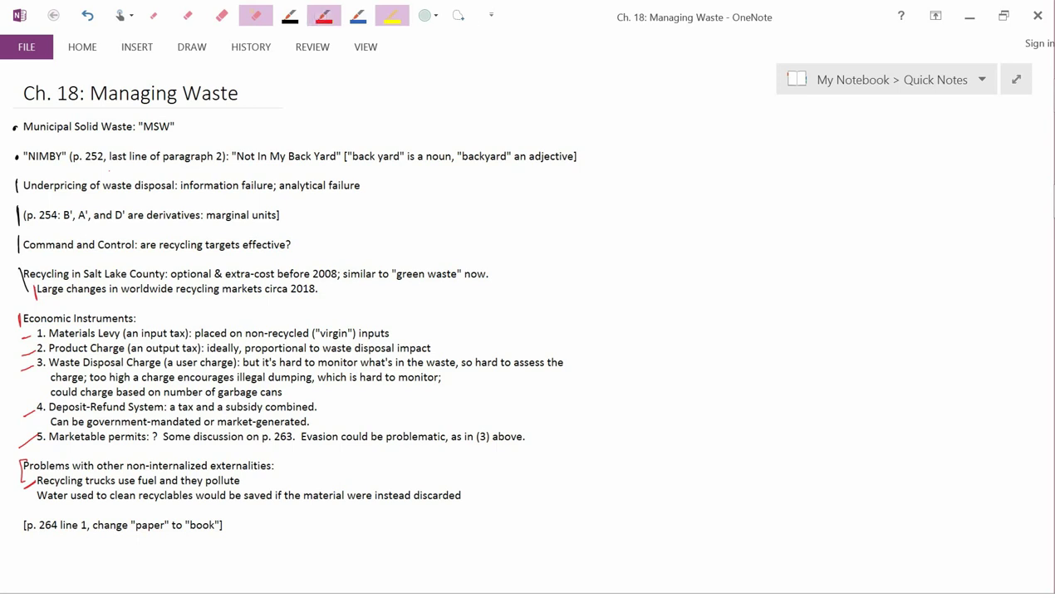
left_click_drag(27, 502, 39, 493)
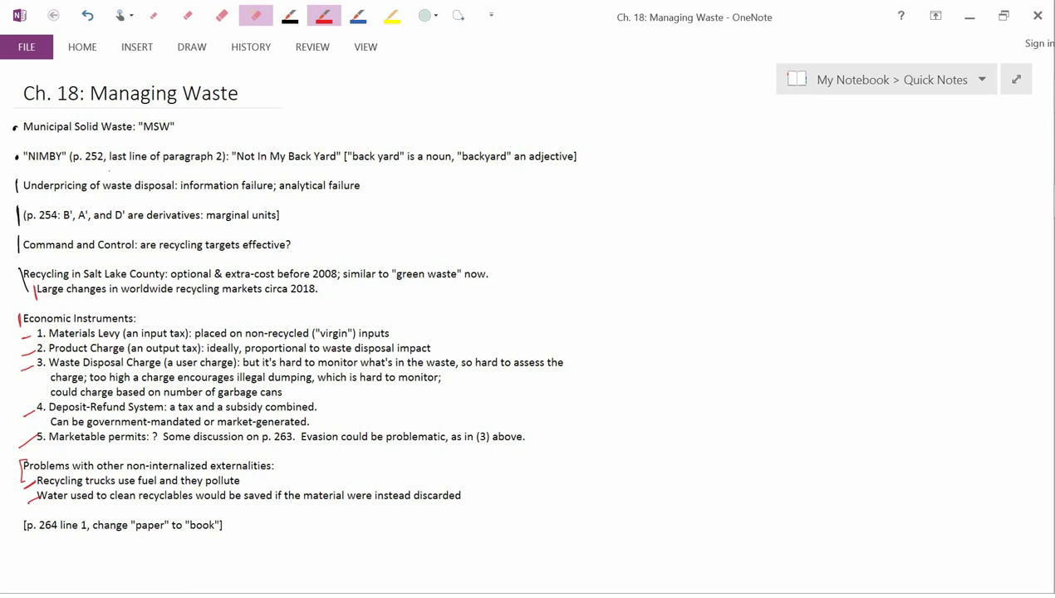
Step: Draw a short red mark before the '[p. 264 line 1, change "paper" to "book"]' note
left_click_drag(25, 517, 25, 532)
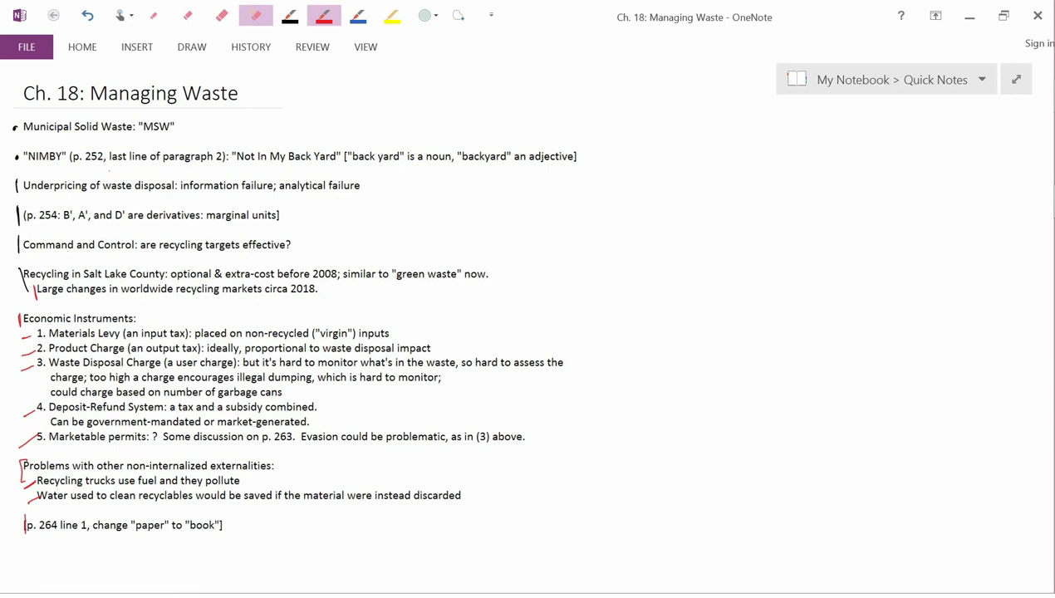